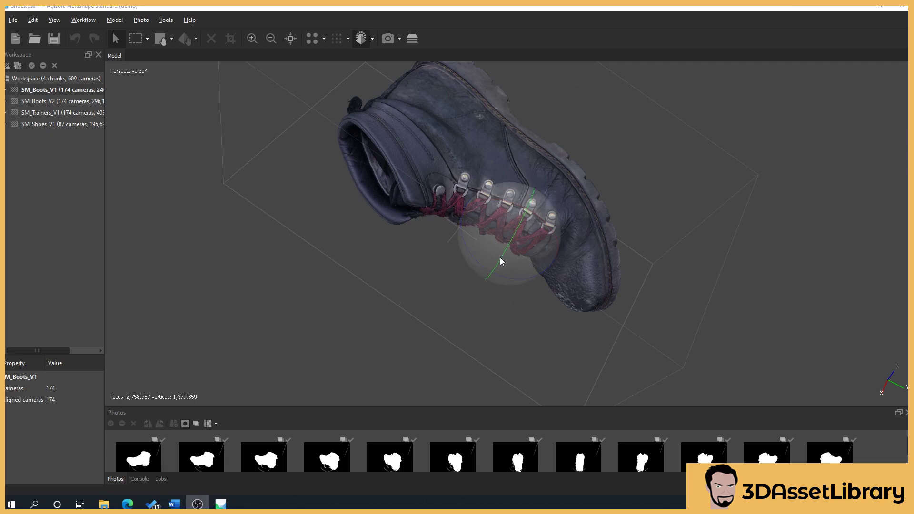
Orbit the boot from a top-down view to a side view, then tip it toe-down to see the sole
left_click_drag(500, 261, 509, 251)
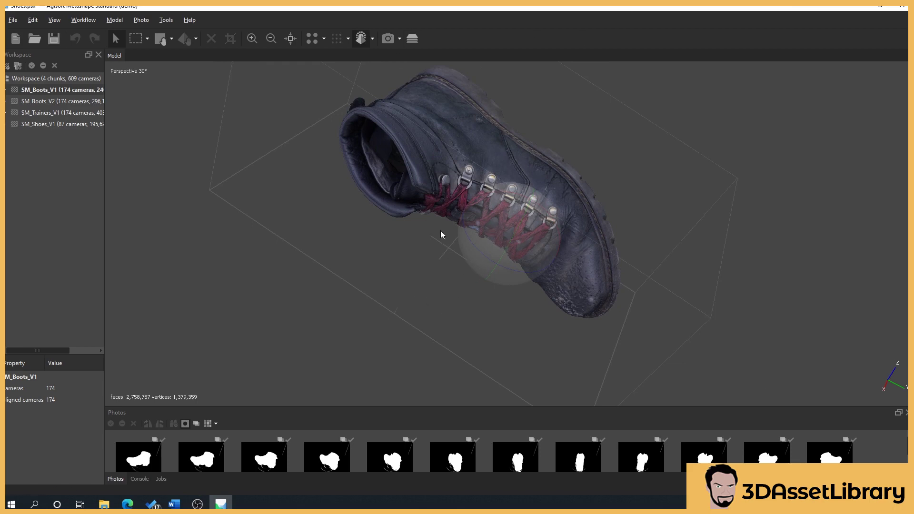
left_click_drag(512, 250, 597, 137)
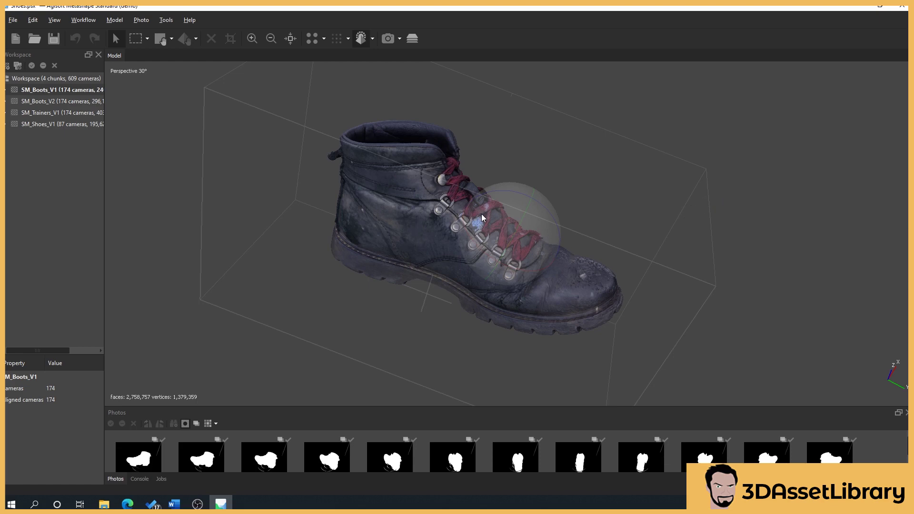
left_click_drag(482, 217, 485, 219)
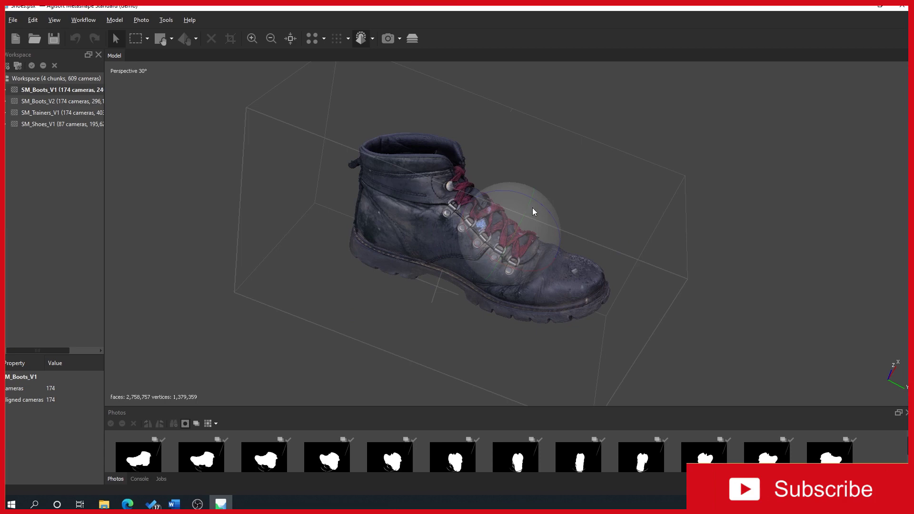
left_click_drag(528, 206, 469, 317)
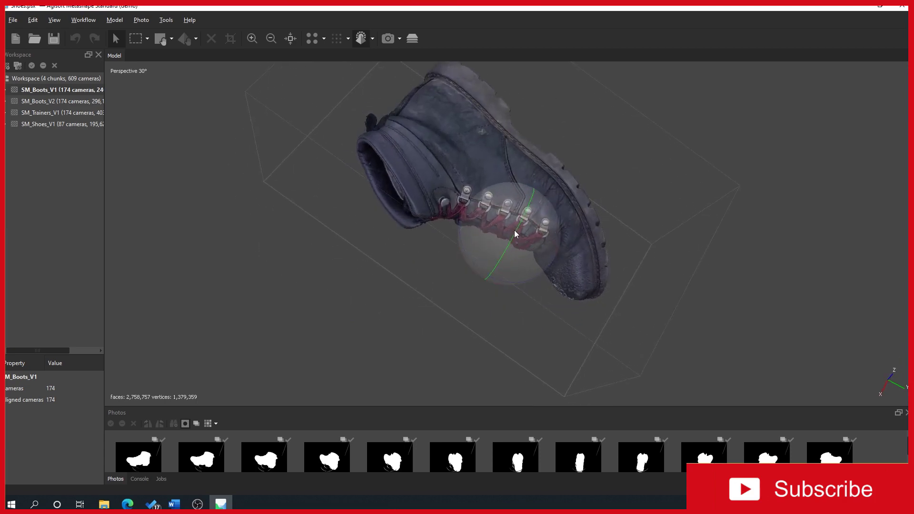
left_click_drag(515, 233, 503, 252)
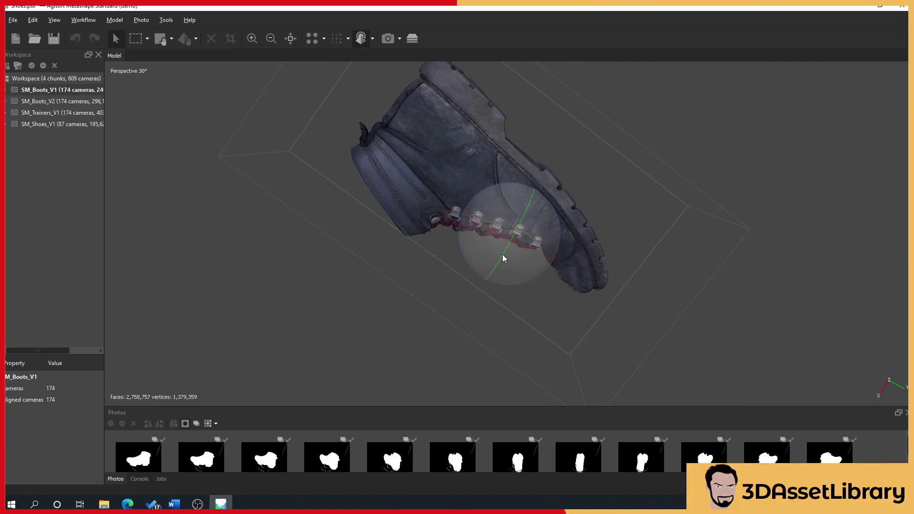
Rotate the boot back past the laces to a side view, ending with a view from above
left_click_drag(502, 254, 504, 241)
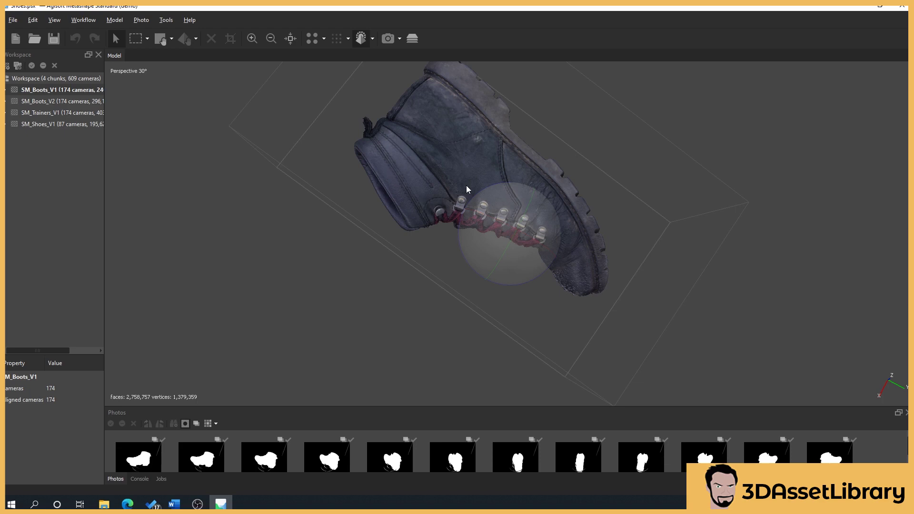
left_click_drag(502, 256, 521, 227)
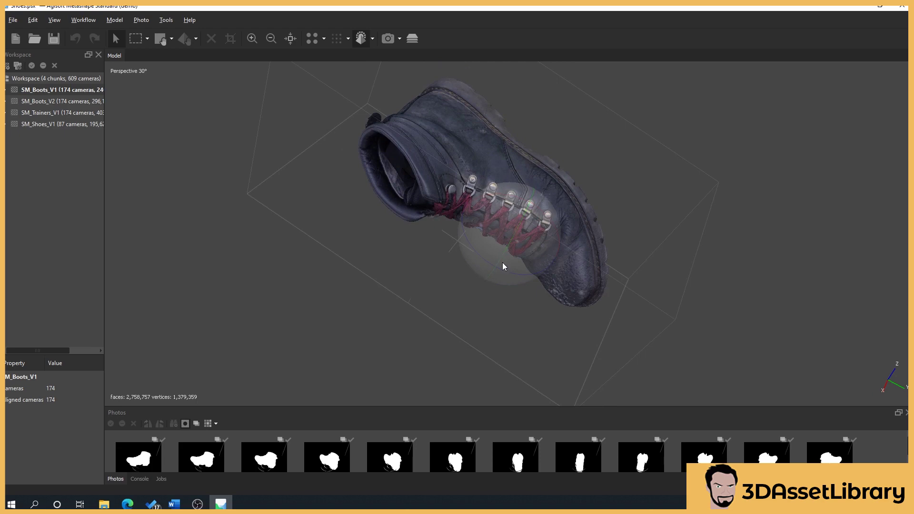
left_click_drag(498, 262, 511, 243)
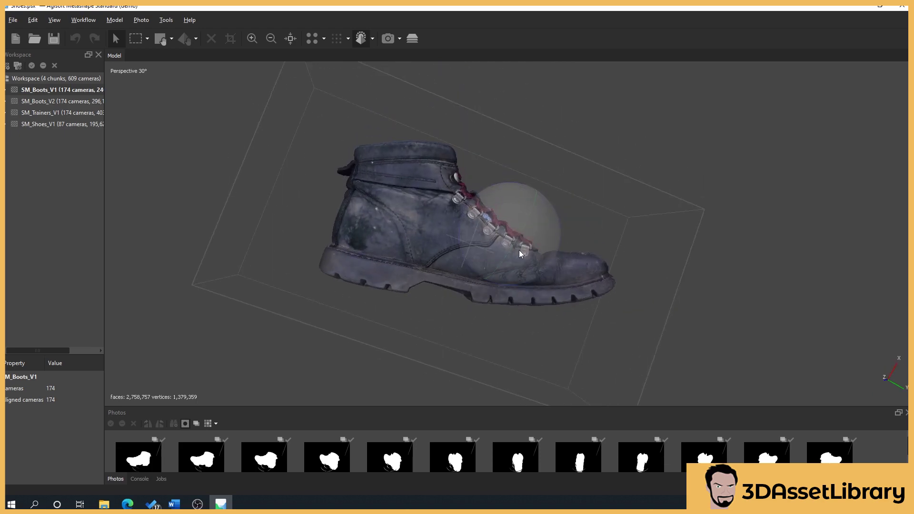
left_click_drag(529, 210, 501, 242)
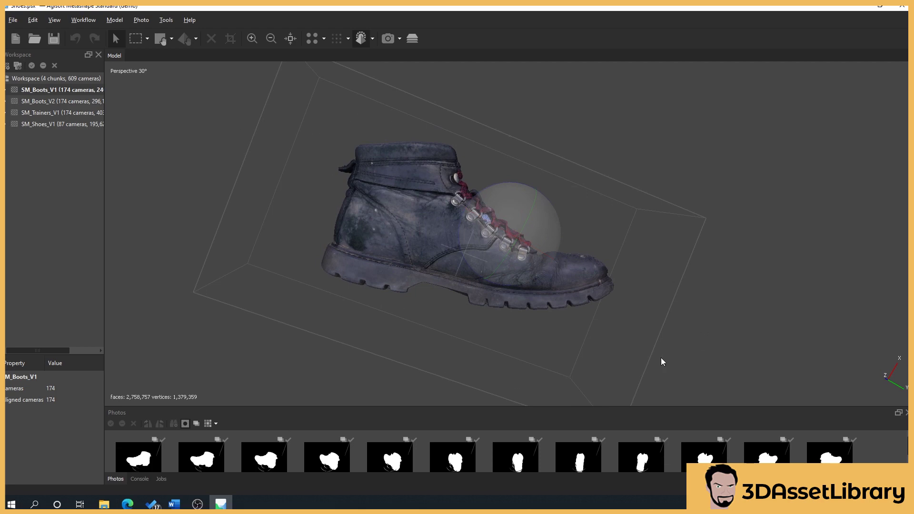
left_click_drag(530, 210, 479, 256)
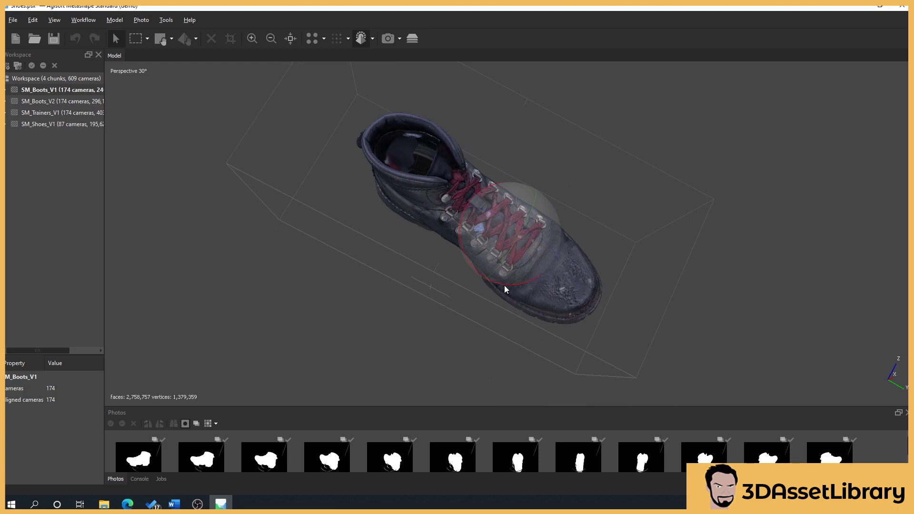
Hide the masks and show the boot's real photos as Large Icons in a taller Photos panel
left_click(185, 423)
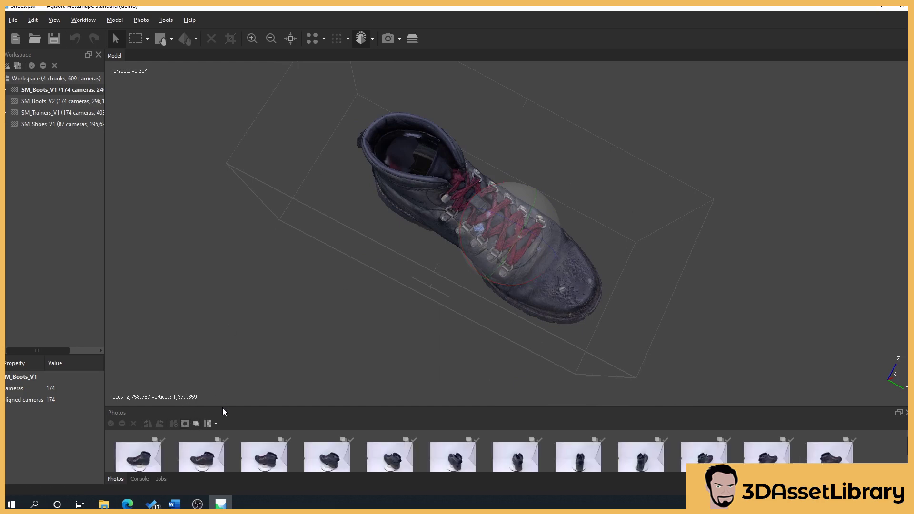
left_click_drag(222, 406, 249, 189)
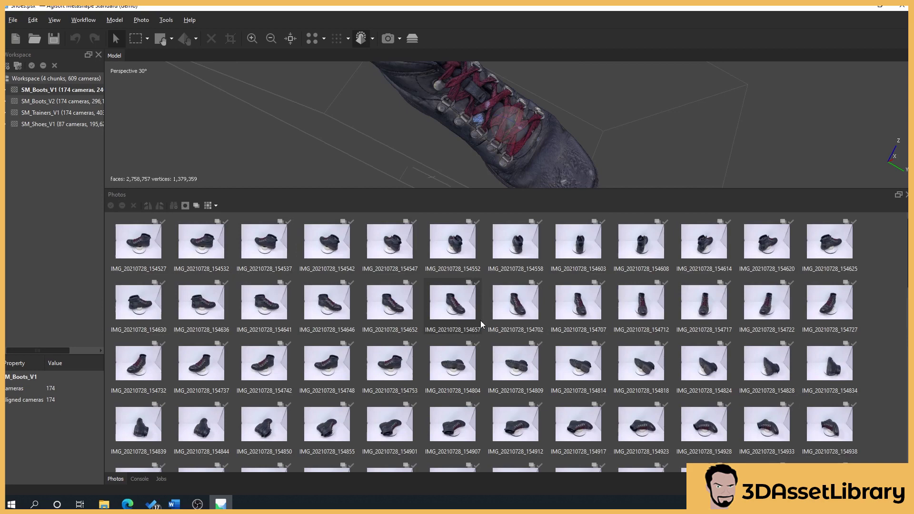
left_click(214, 205)
left_click(223, 234)
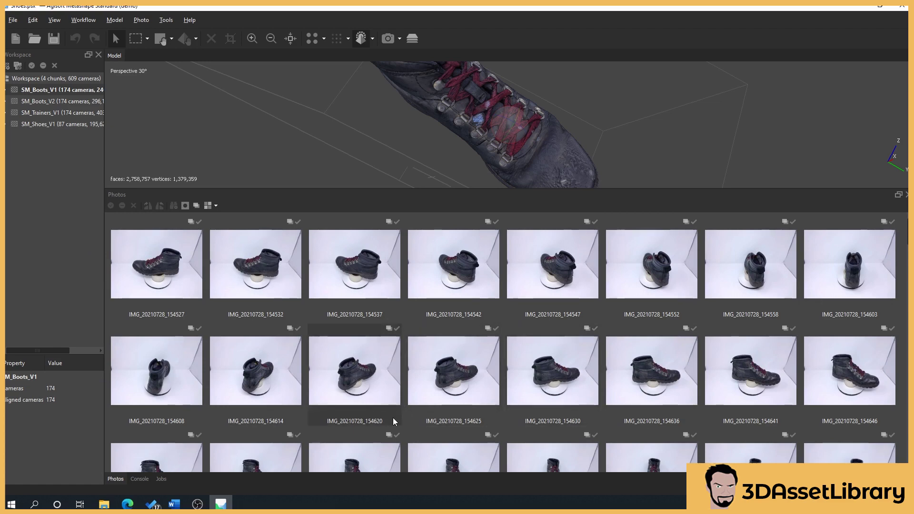
Scroll through the photo thumbnails, then shrink the Photos panel back down
scroll(392, 416, "down", 5)
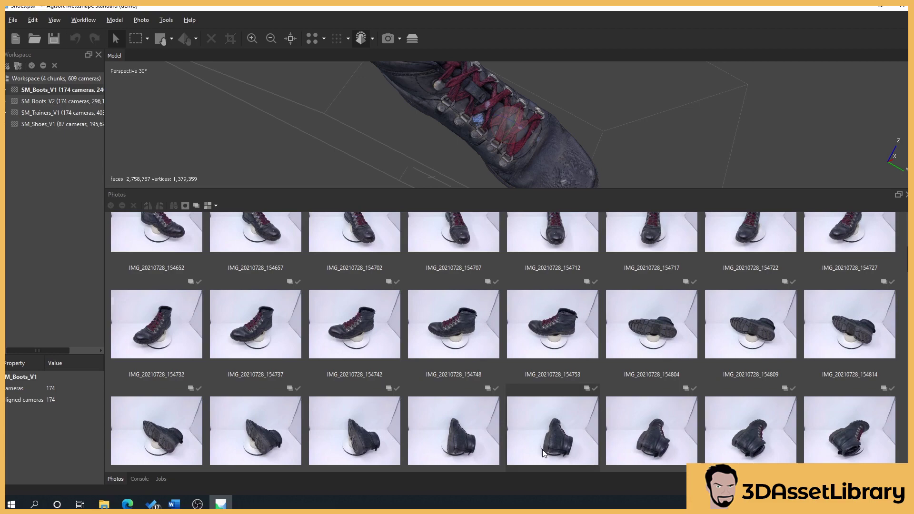
scroll(400, 410, "down", 5)
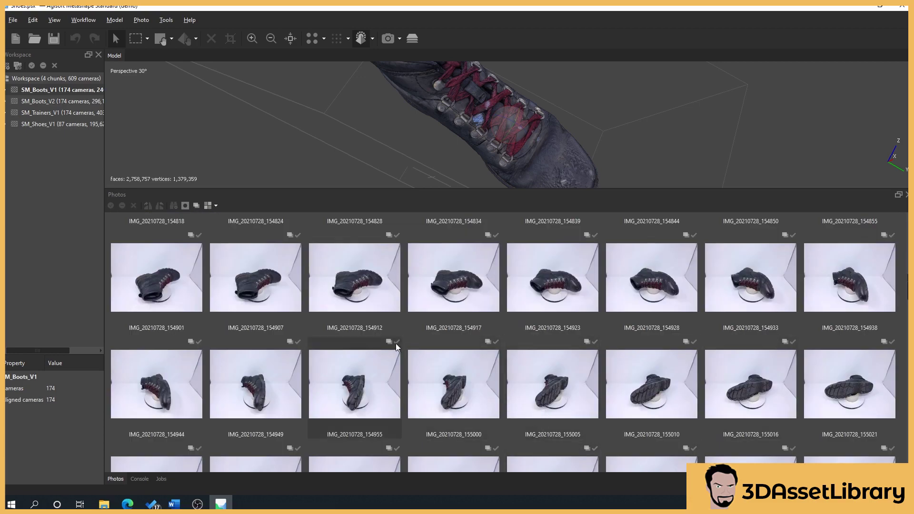
scroll(399, 352, "up", 10)
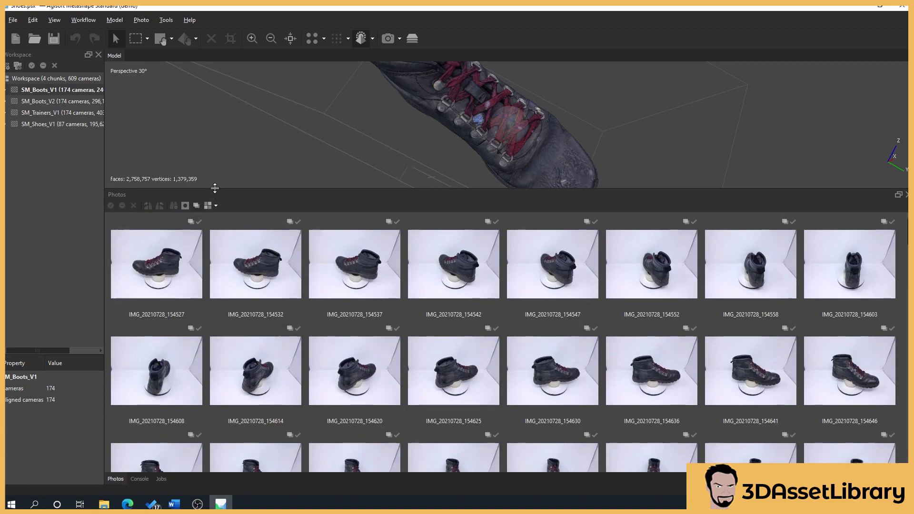
left_click_drag(214, 188, 215, 407)
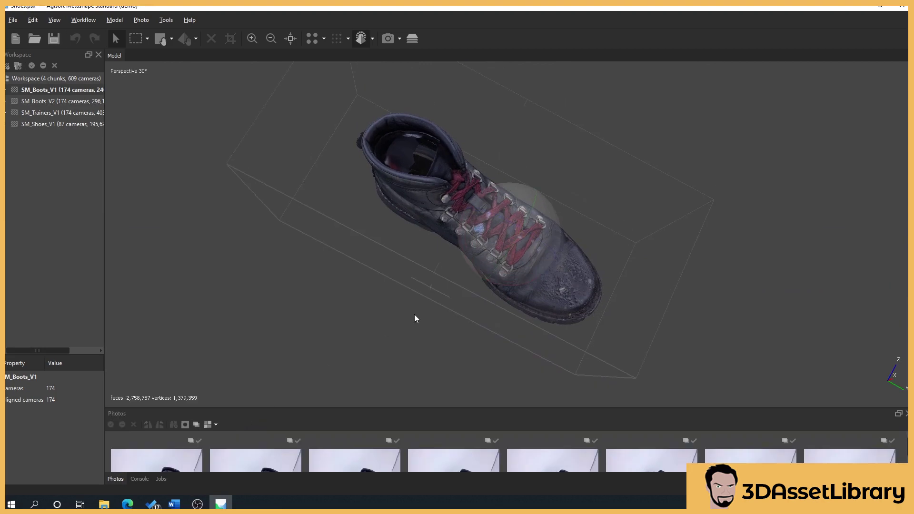
Orbit the boot through side views to inspect its laces, front and toe
left_click_drag(504, 260, 538, 196)
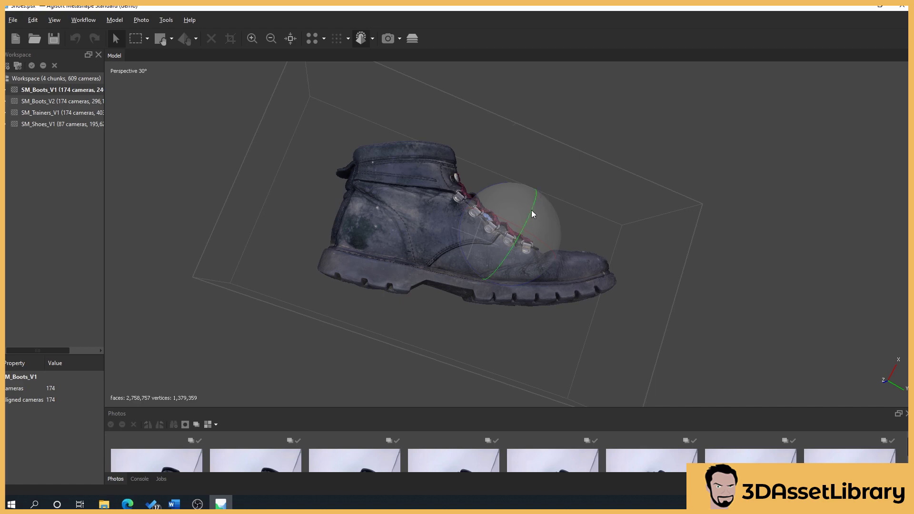
left_click_drag(531, 210, 515, 233)
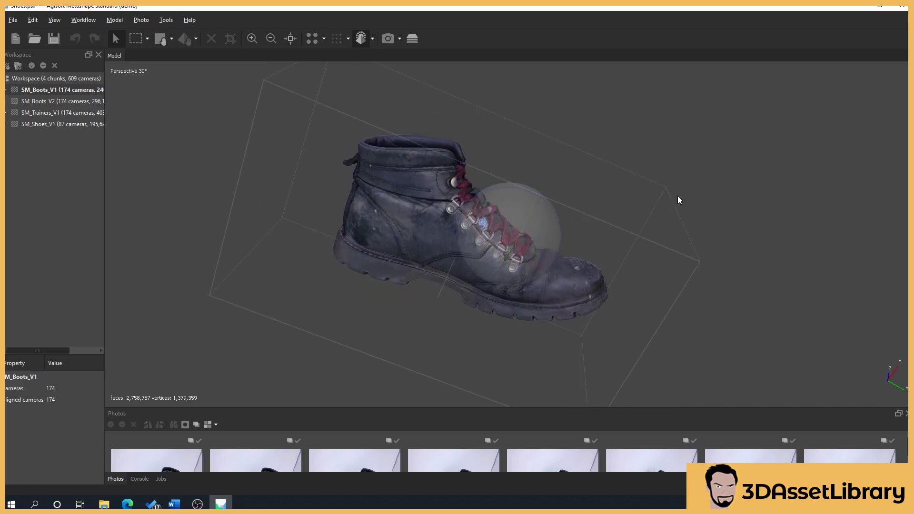
left_click_drag(678, 197, 671, 199)
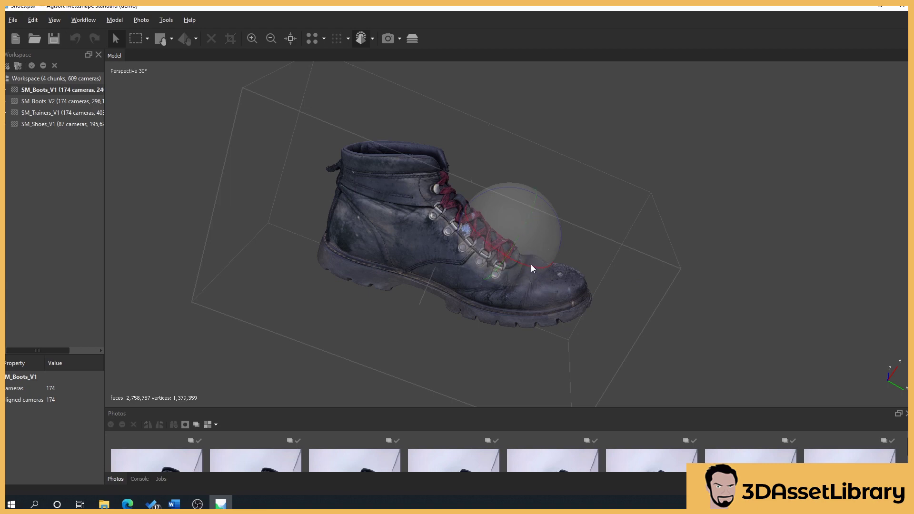
left_click_drag(530, 264, 512, 251)
left_click_drag(623, 228, 603, 240)
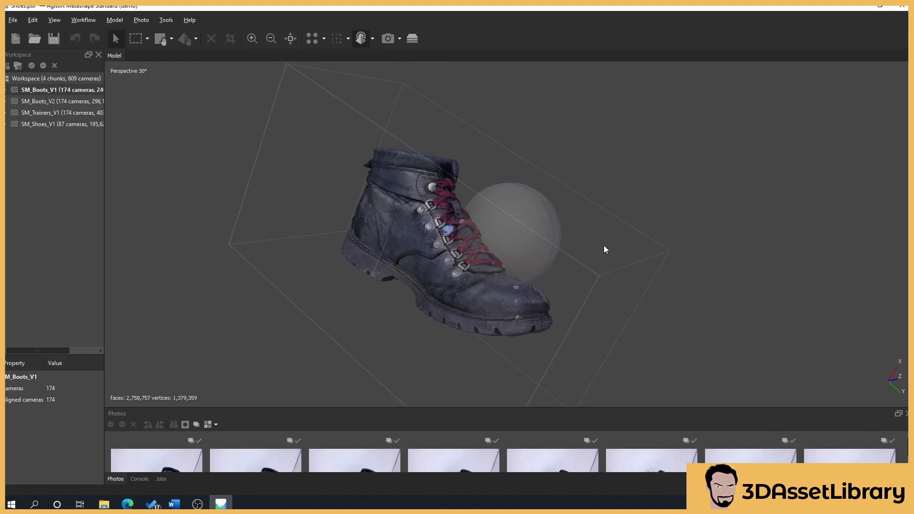
left_click_drag(520, 201, 491, 204)
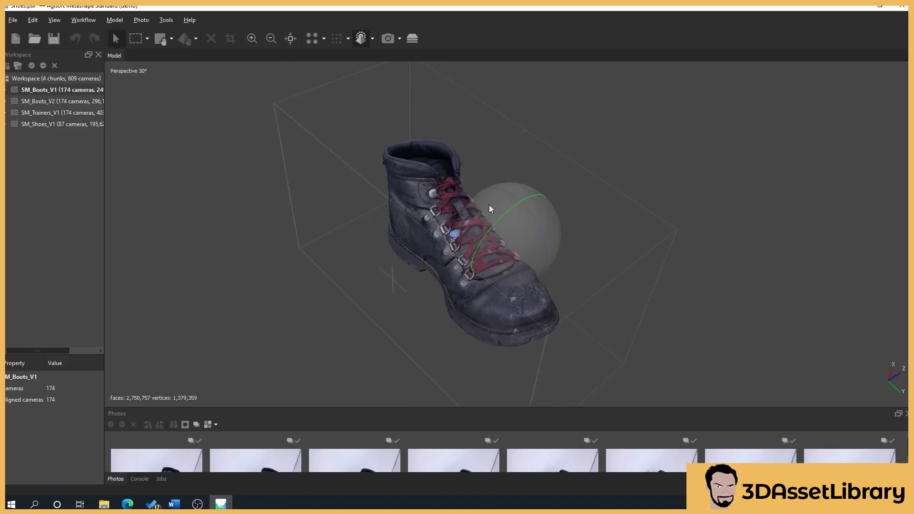
left_click_drag(525, 243, 531, 240)
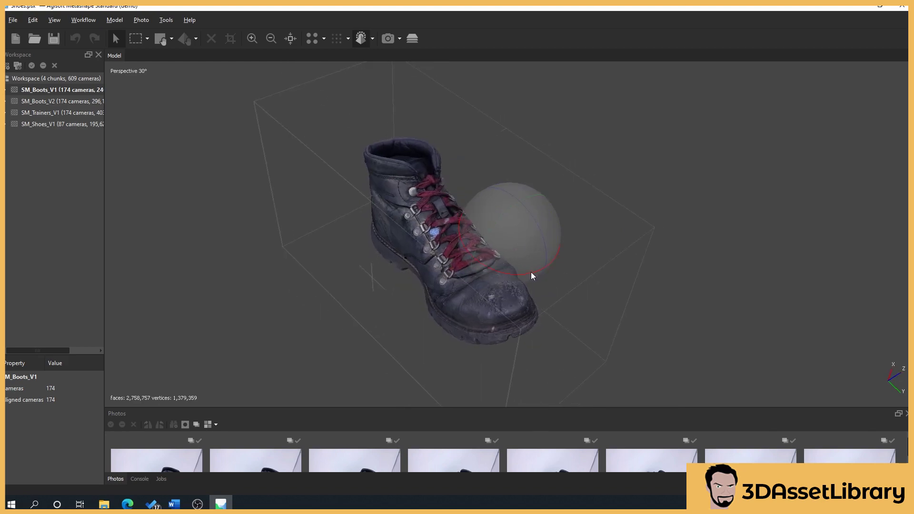
left_click_drag(531, 272, 440, 266)
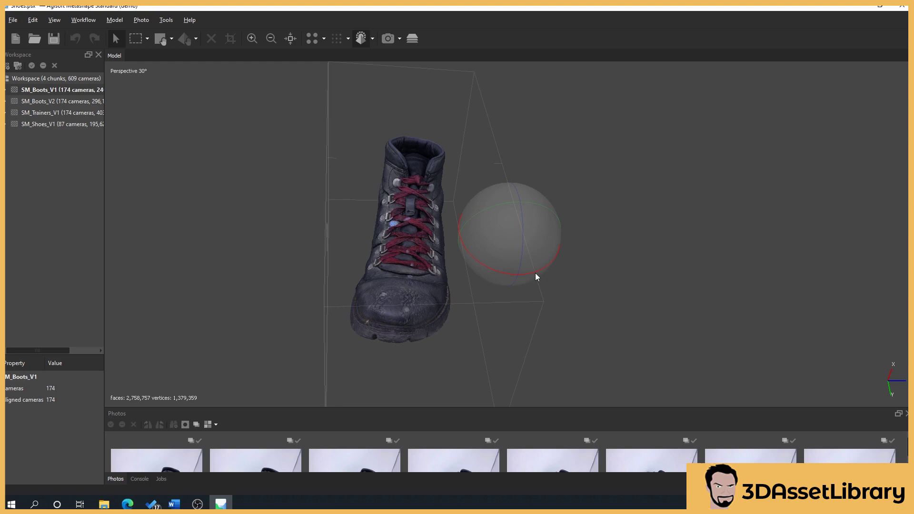
Turn the boot head-on, view it from above, then swing it round its toe and outer side
left_click_drag(536, 276, 595, 300)
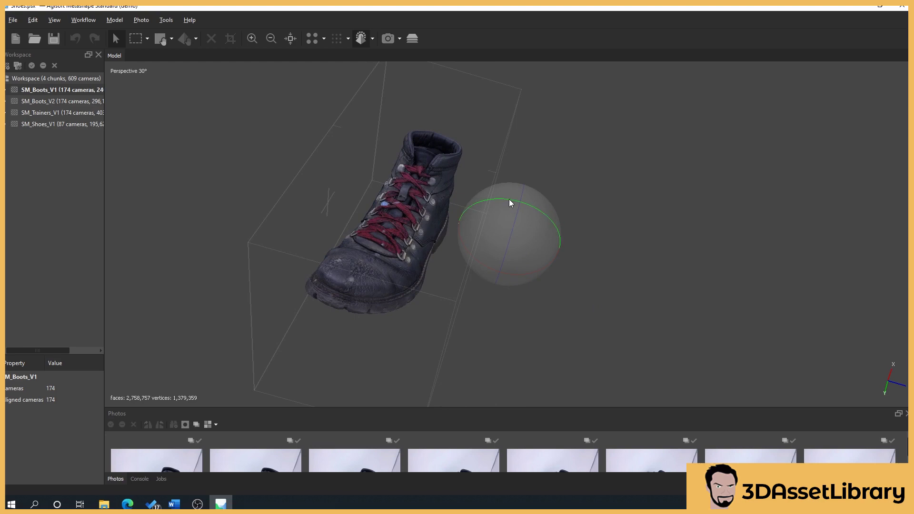
left_click_drag(504, 200, 390, 305)
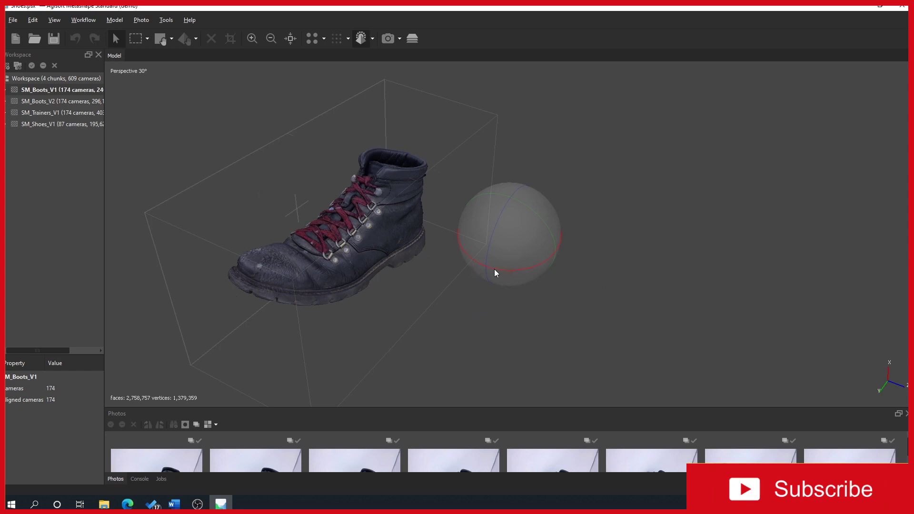
mouse_move(494, 270)
left_mouse_down()
mouse_move(515, 270)
mouse_move(505, 270)
left_mouse_up()
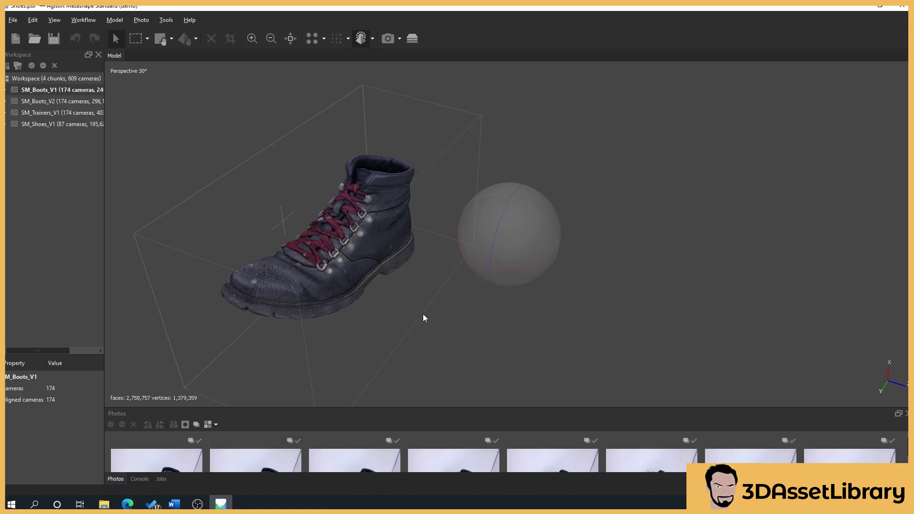
left_click_drag(423, 313, 503, 272)
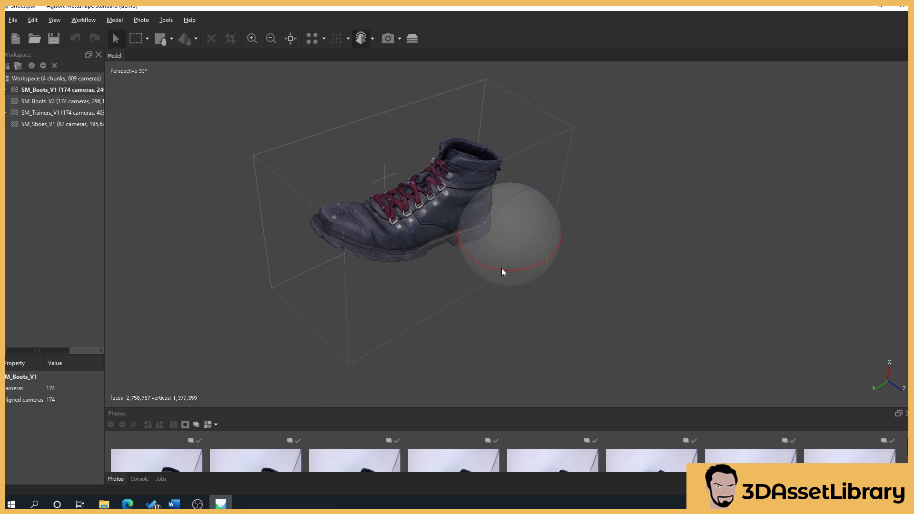
left_click_drag(326, 317, 323, 312)
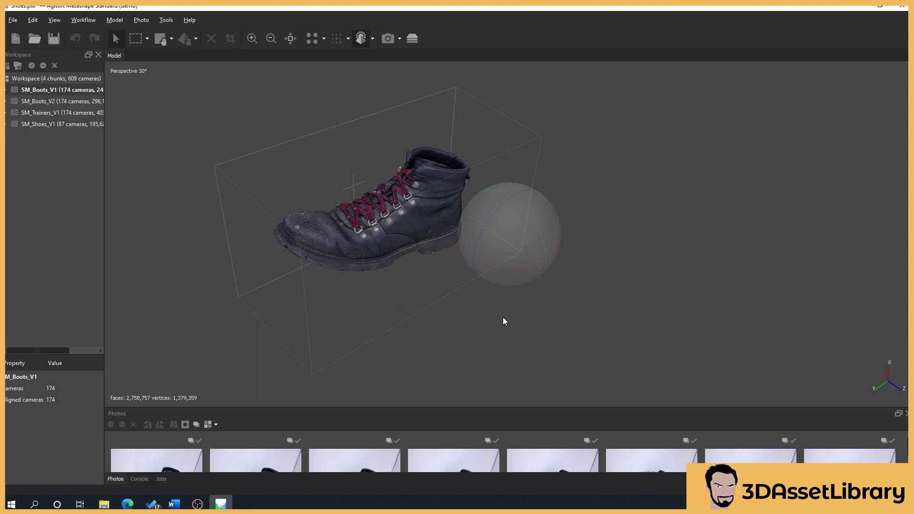
left_click_drag(549, 287, 403, 251)
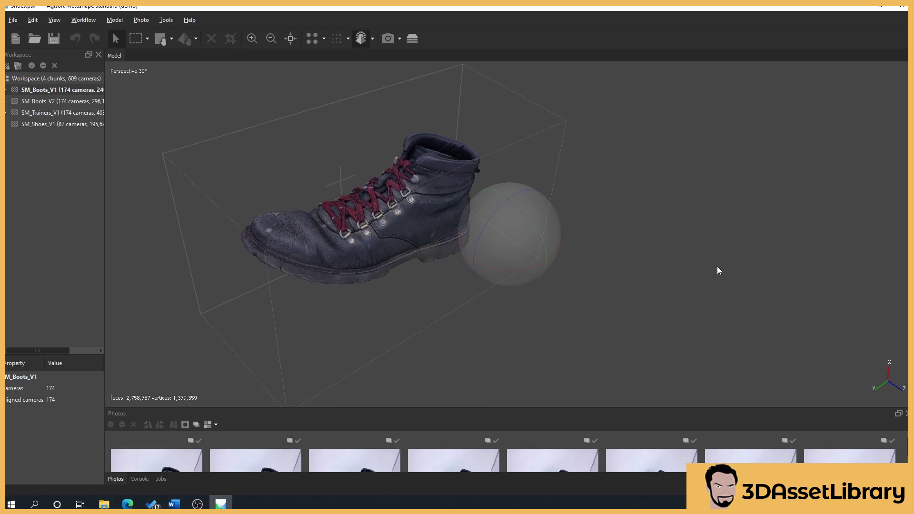
left_click_drag(504, 204, 499, 232)
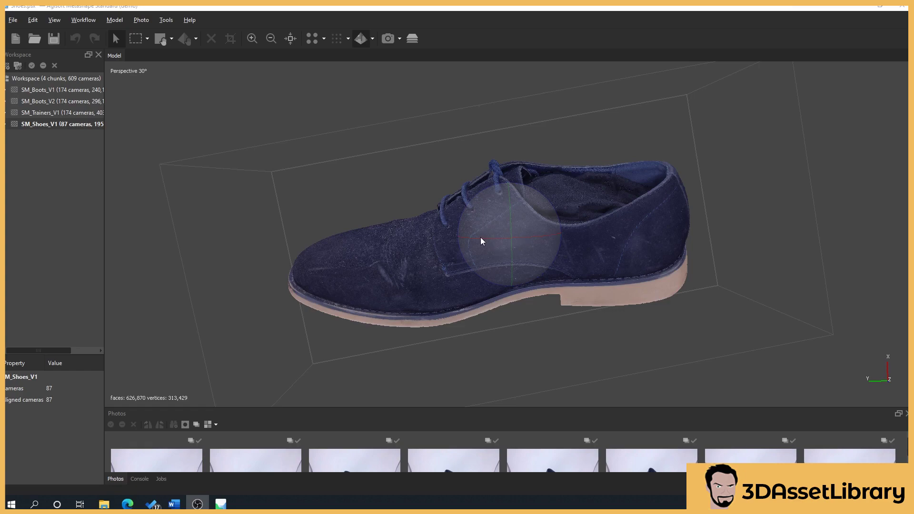
Orbit the blue suede shoe to check its sole and heel, toe and laces, then a tilted side profile
left_click_drag(481, 237, 591, 241)
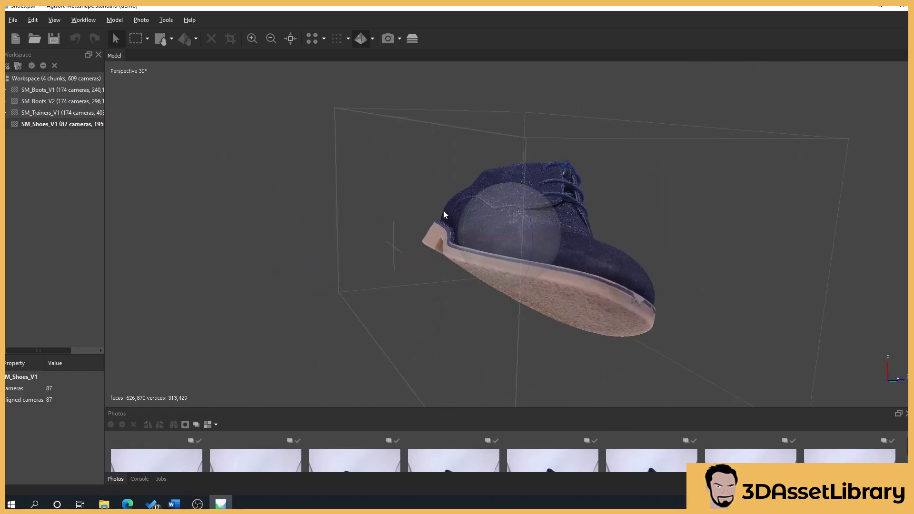
left_click_drag(467, 221, 435, 245)
left_click_drag(494, 200, 508, 255)
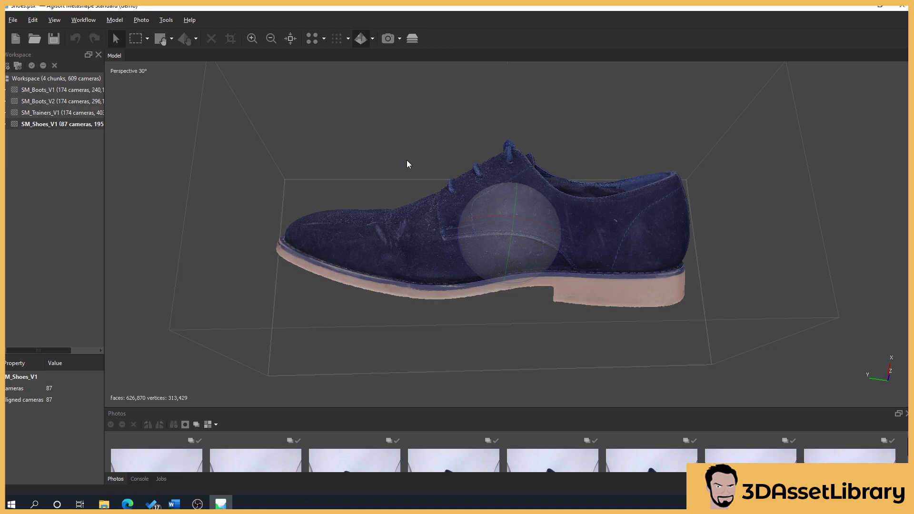
left_click_drag(489, 221, 534, 242)
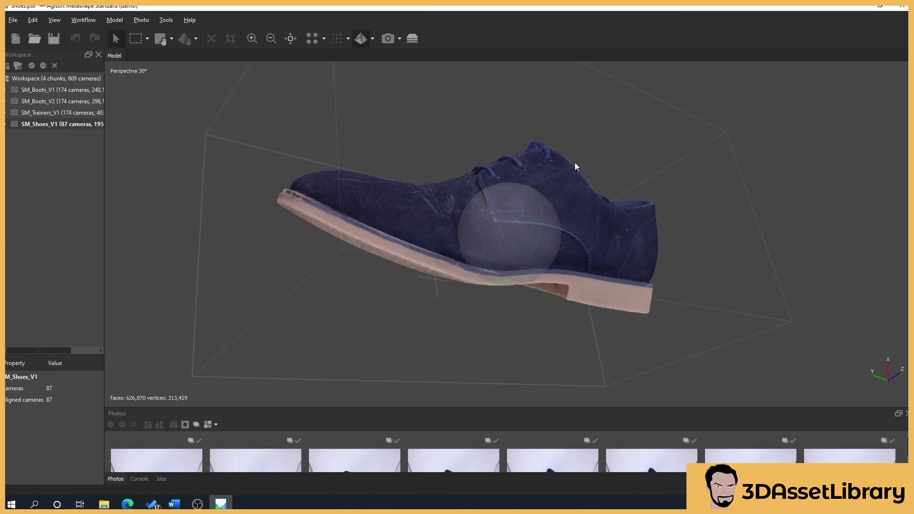
left_click_drag(472, 201, 481, 226)
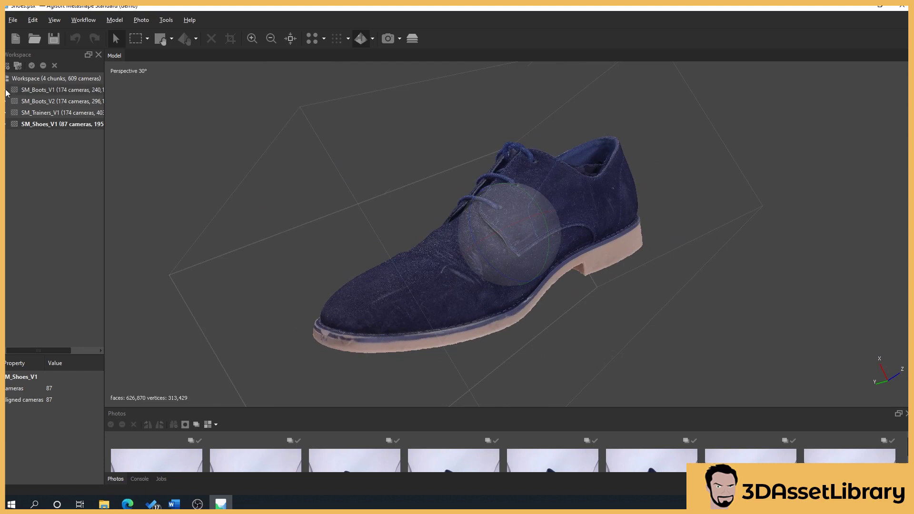
Reload the SM_Boots_V1 boot, zoom and orbit it, and enlarge the photo panel to see its source photos
double_click(38, 90)
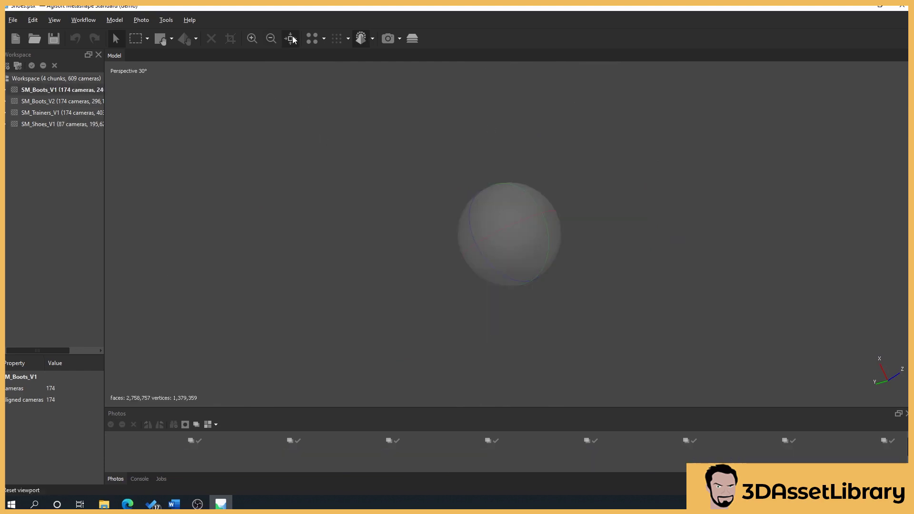
scroll(598, 287, "up", 5)
left_click_drag(678, 308, 586, 337)
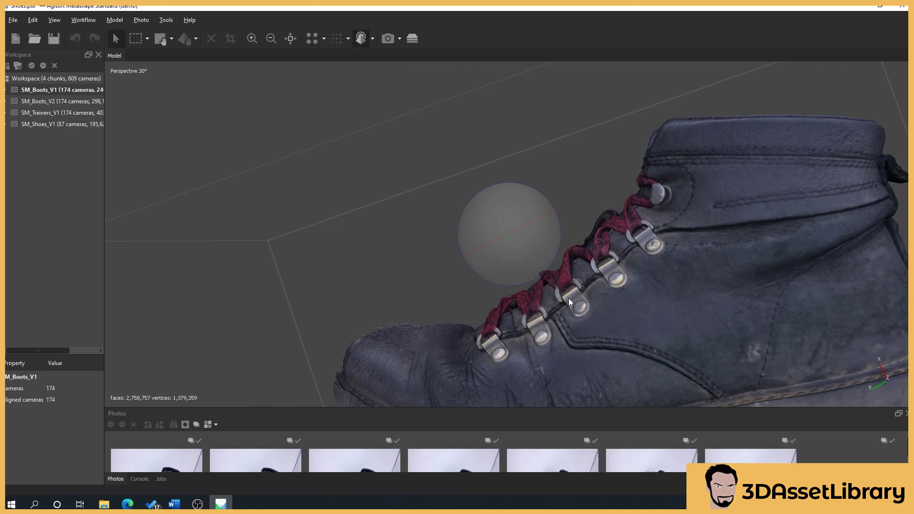
scroll(569, 298, "down", 4)
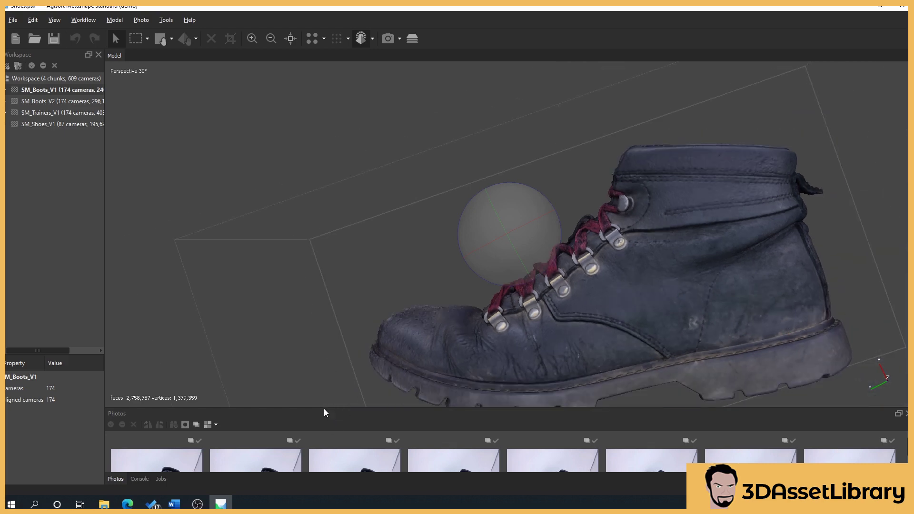
left_click_drag(323, 408, 308, 220)
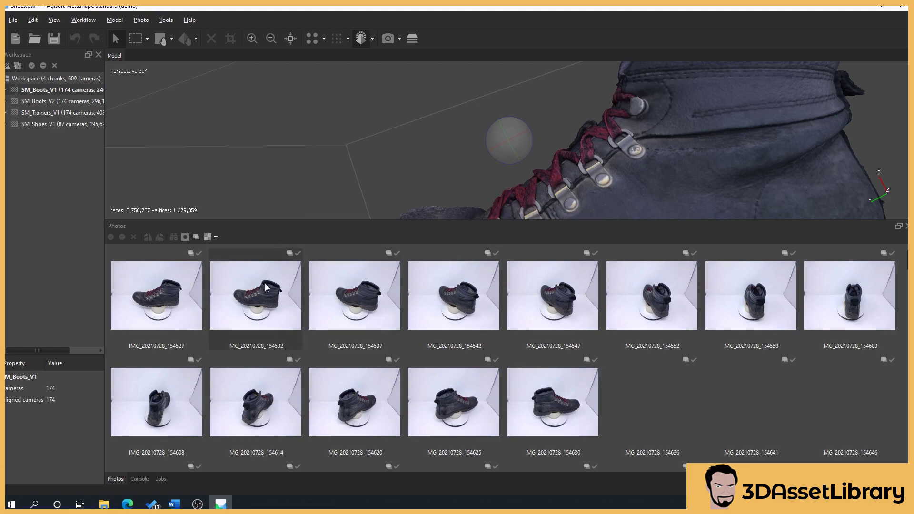
Shrink the photo panel to a narrow strip and reframe the whole textured boot
left_click_drag(365, 221, 355, 442)
left_click_drag(563, 279, 527, 200)
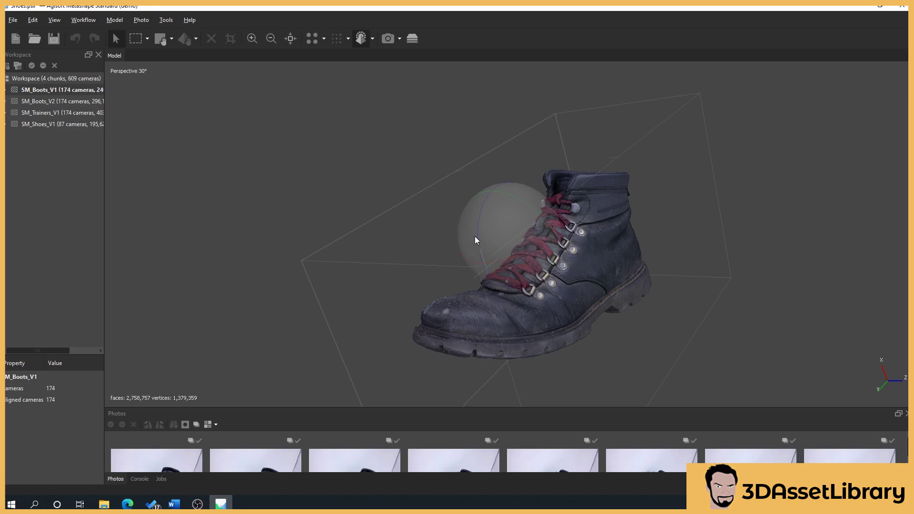
left_click_drag(477, 239, 465, 217)
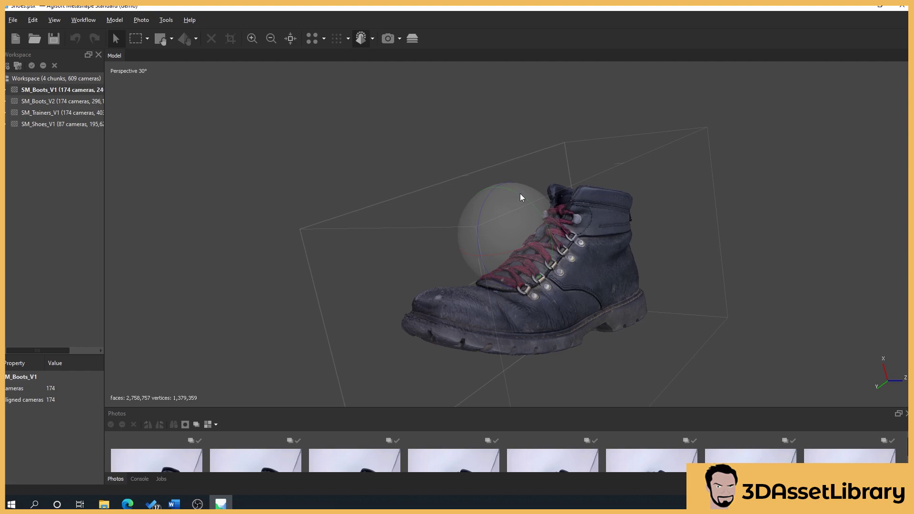
left_click_drag(520, 198, 526, 198)
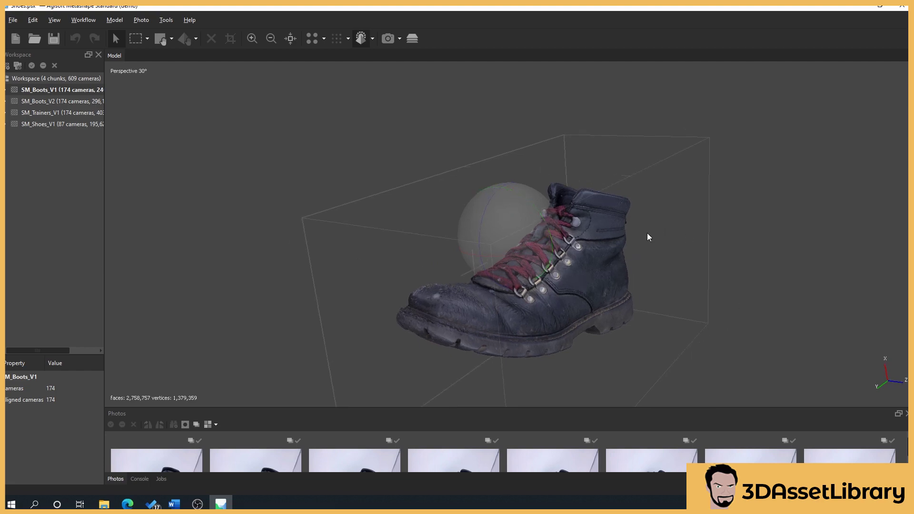
scroll(726, 212, "down", 2)
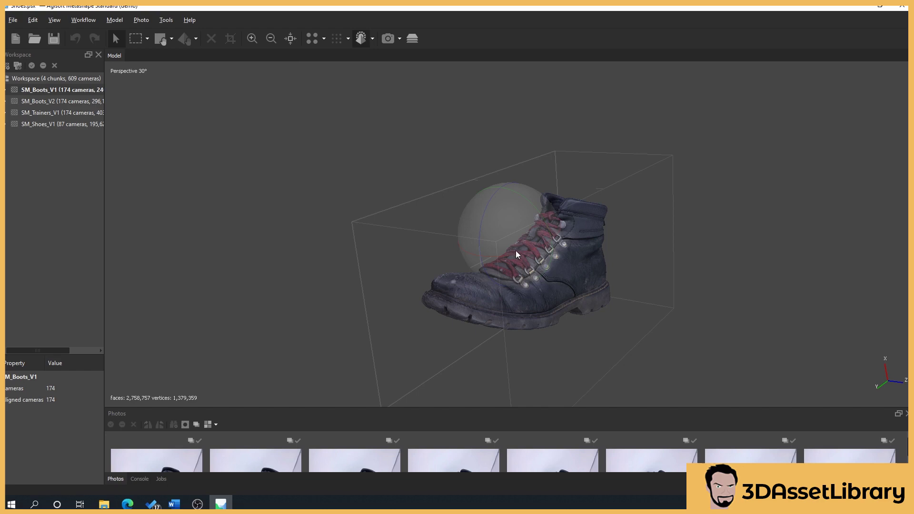
Orbit the boot right, back left, and nudge its rotation for a final look
left_click_drag(516, 258, 509, 265)
left_click_drag(630, 290, 589, 281)
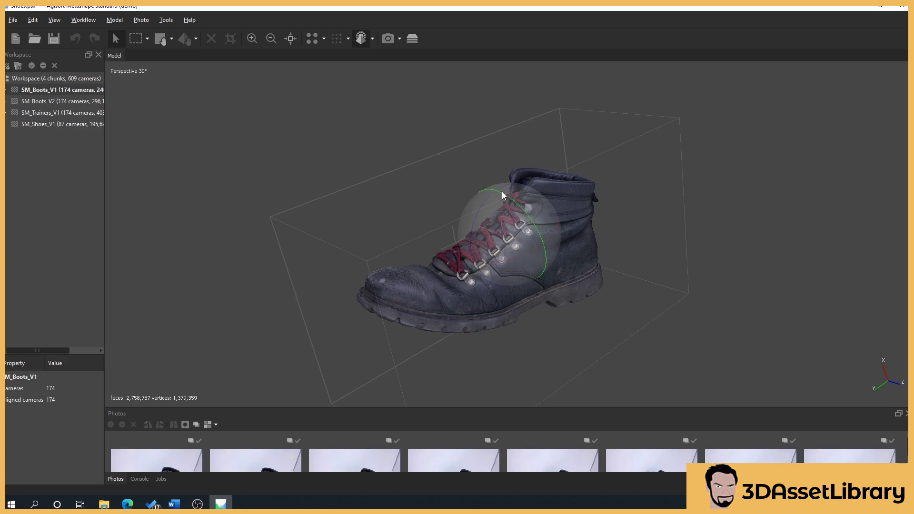
left_click_drag(507, 198, 516, 209)
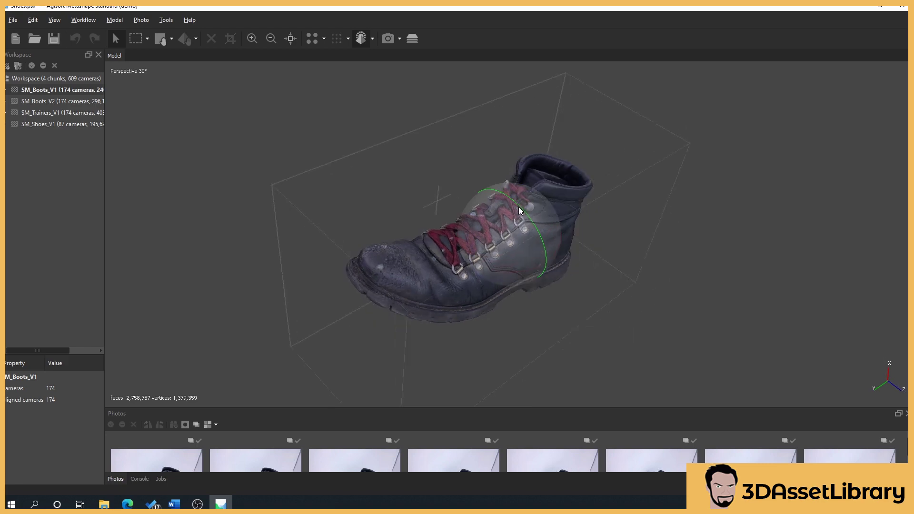